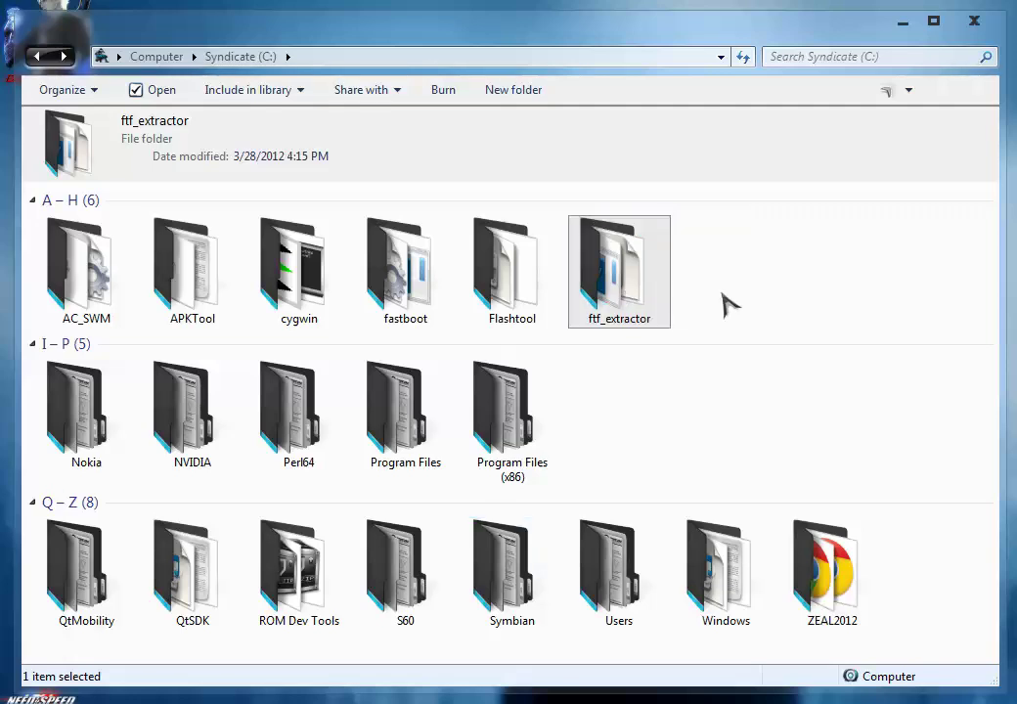
Step: Open SK17i_4.0.2.A.0.62_(1251-0103).ftf from the ftf_extractor folder with WinRAR archiver, without making it the default program for this file type
double_click(661, 303)
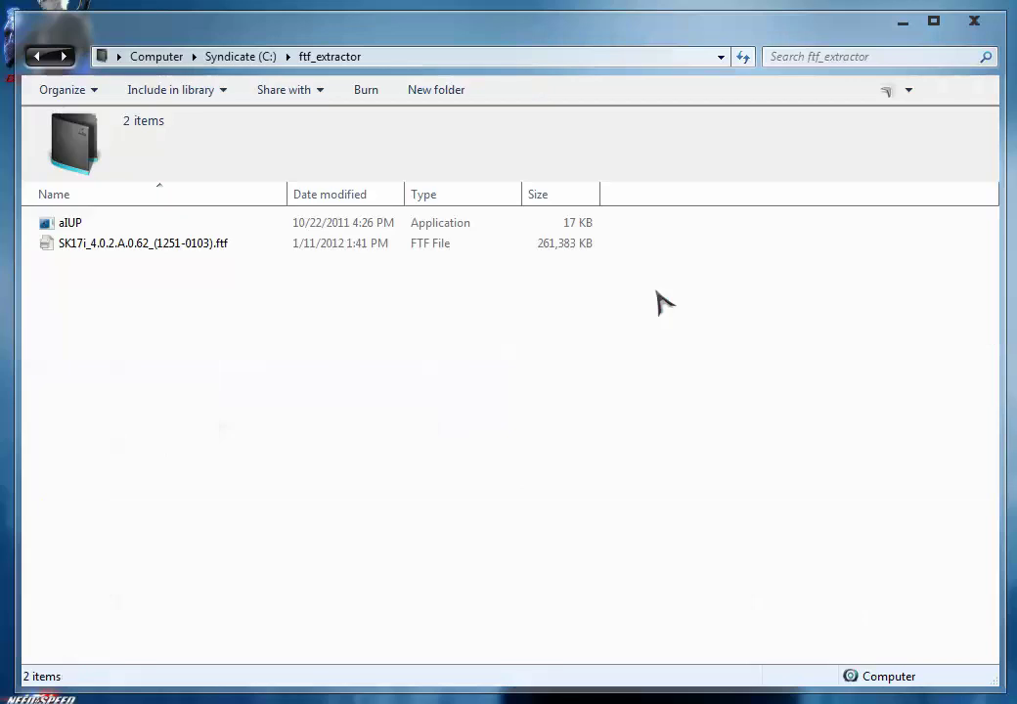
click(282, 243)
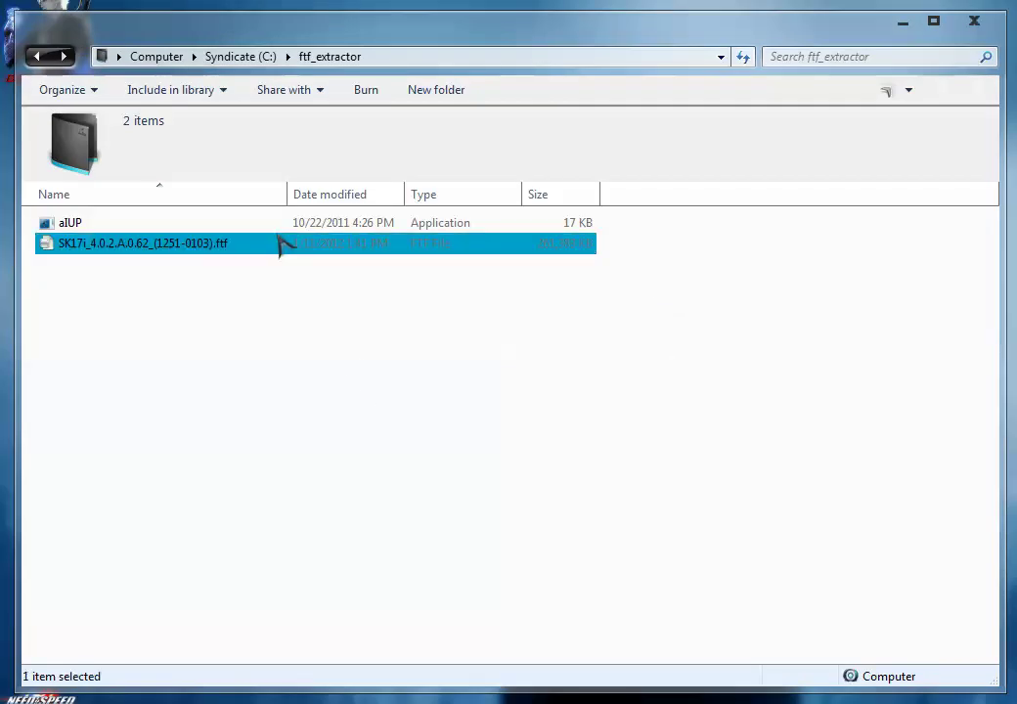
click(266, 380)
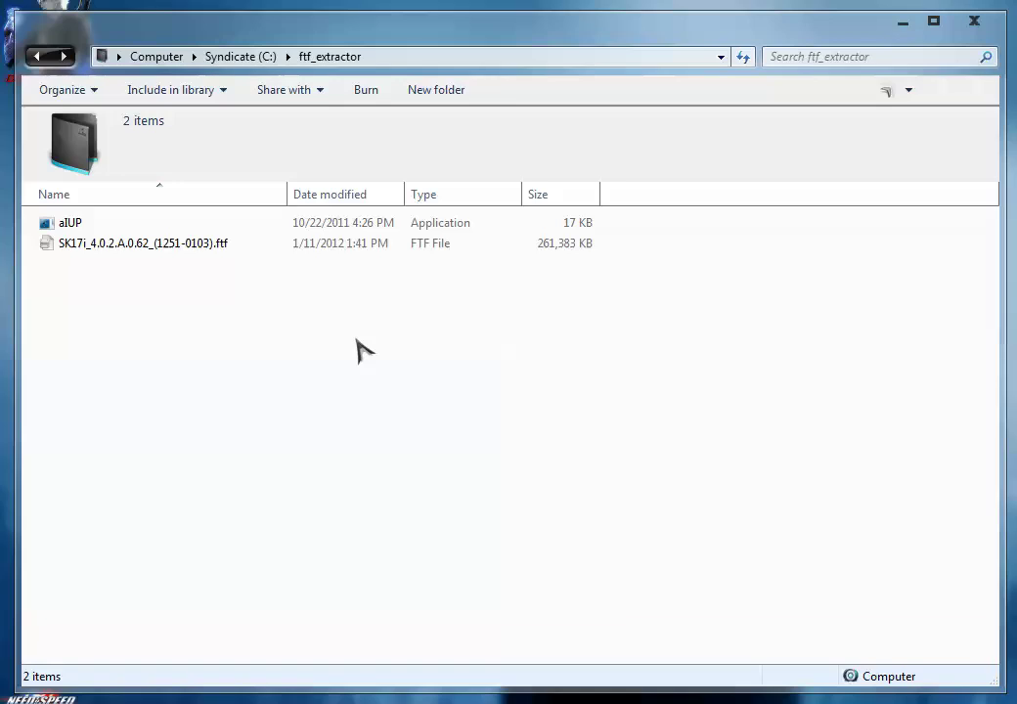
click(253, 252)
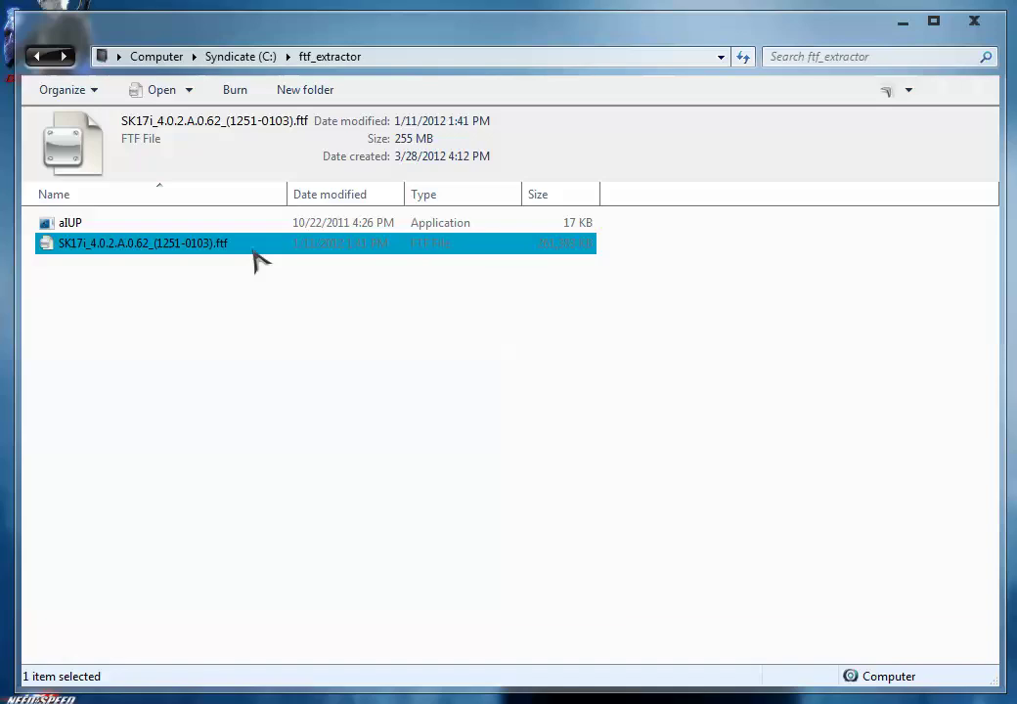
right_click(257, 258)
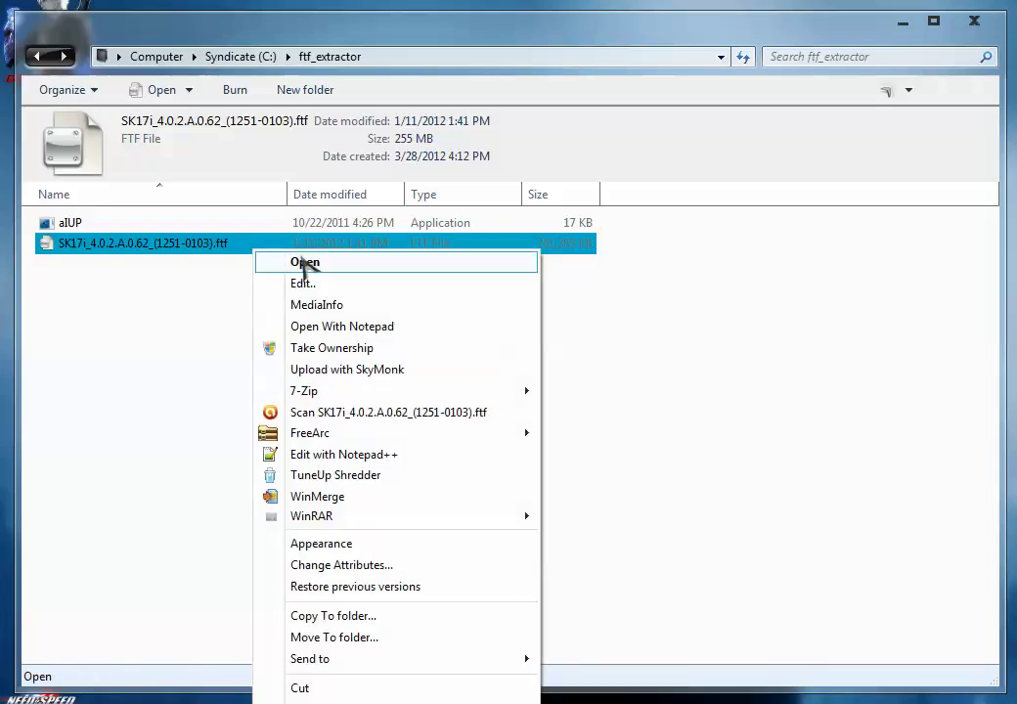
click(301, 263)
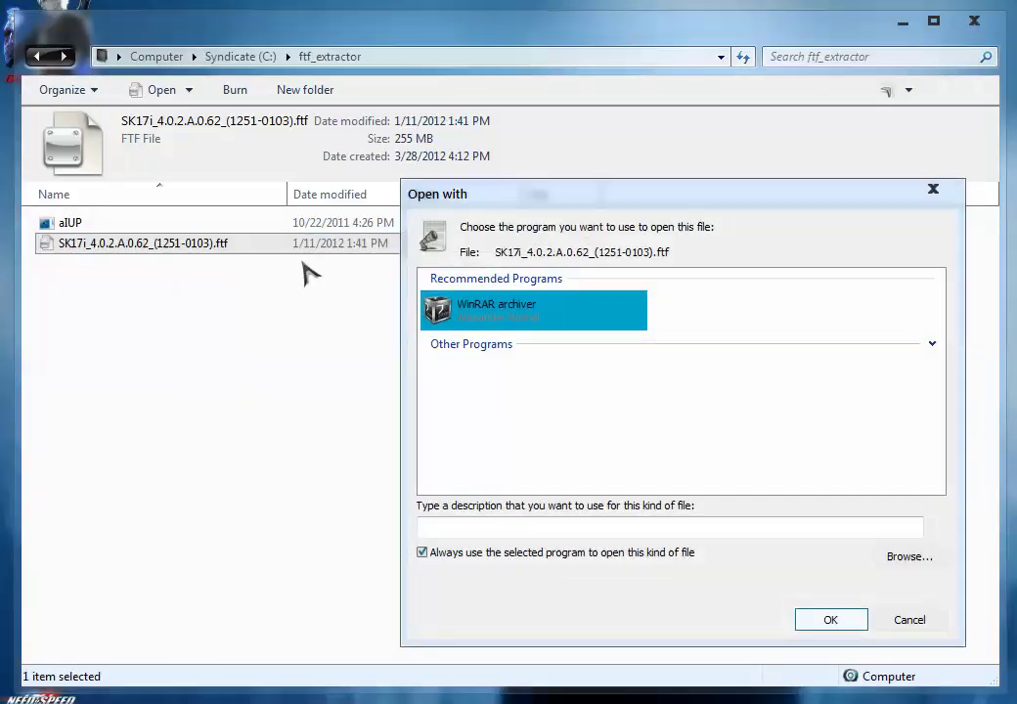
click(480, 555)
click(477, 315)
double_click(476, 316)
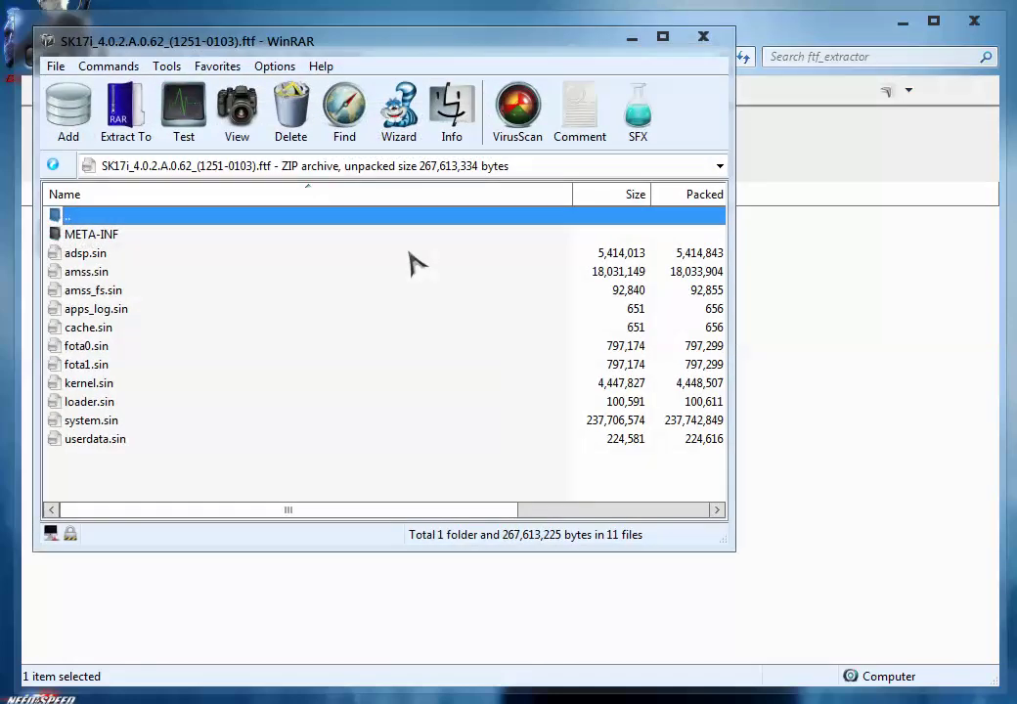
Step: Extract system.sin from the firmware archive into the ftf_extractor folder and close the archive
drag(347, 54, 828, 131)
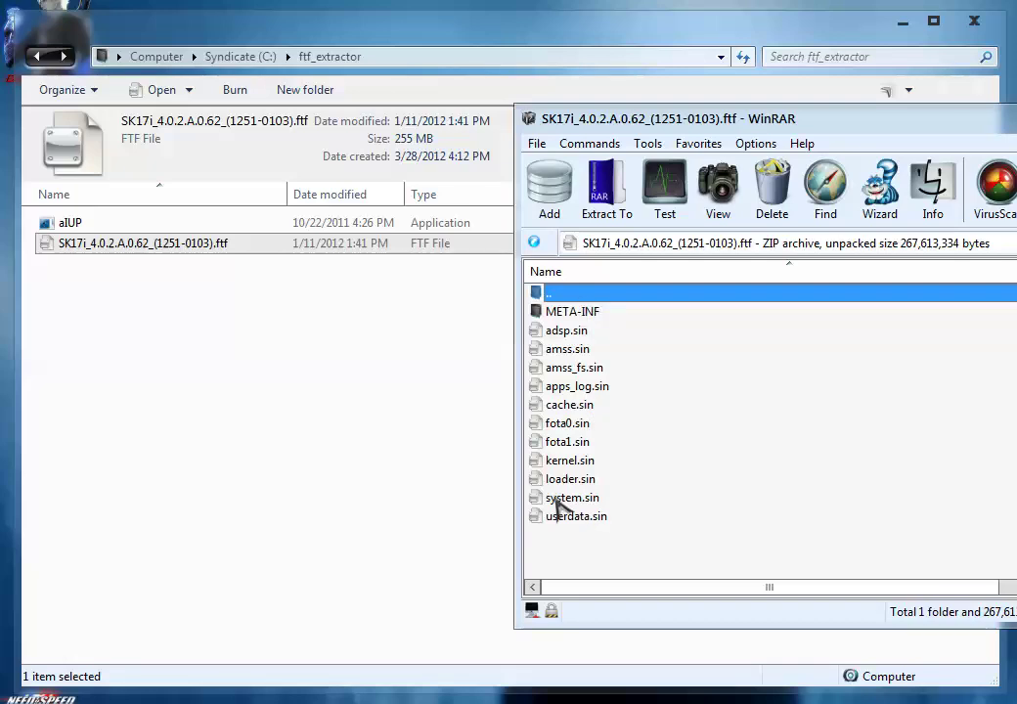
click(569, 500)
drag(595, 505, 357, 386)
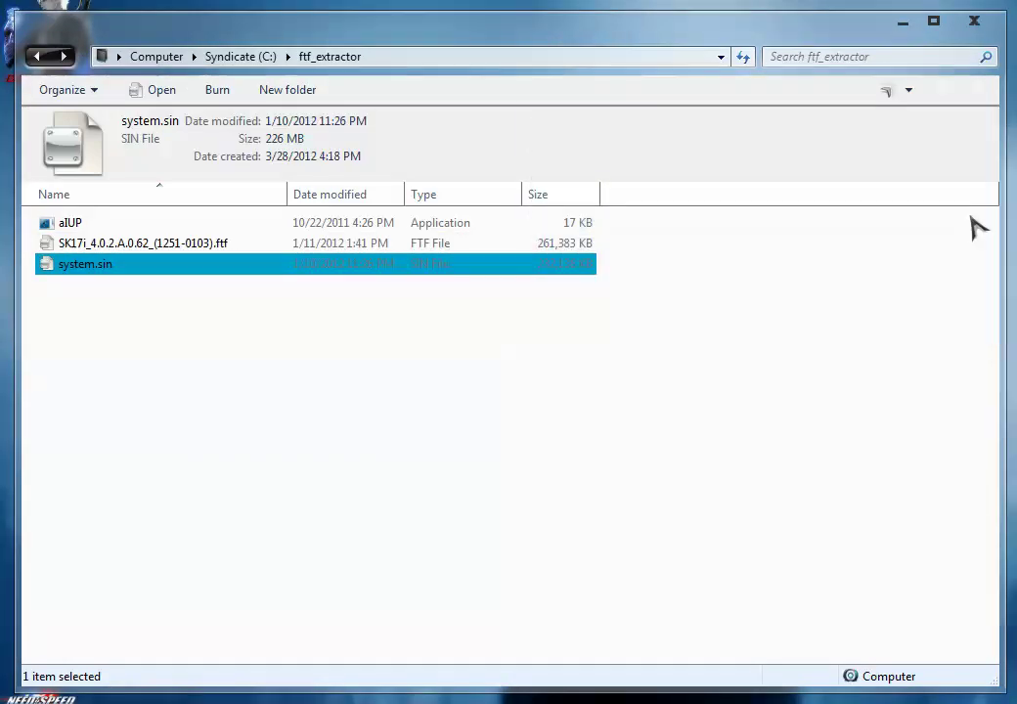
click(529, 364)
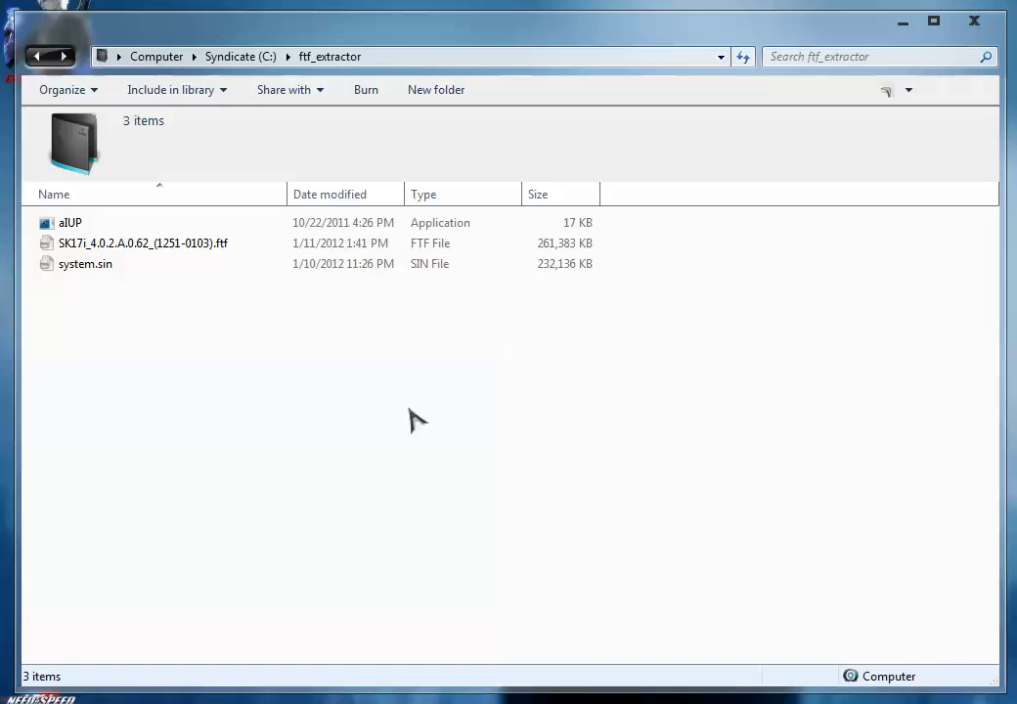
right_click(504, 338)
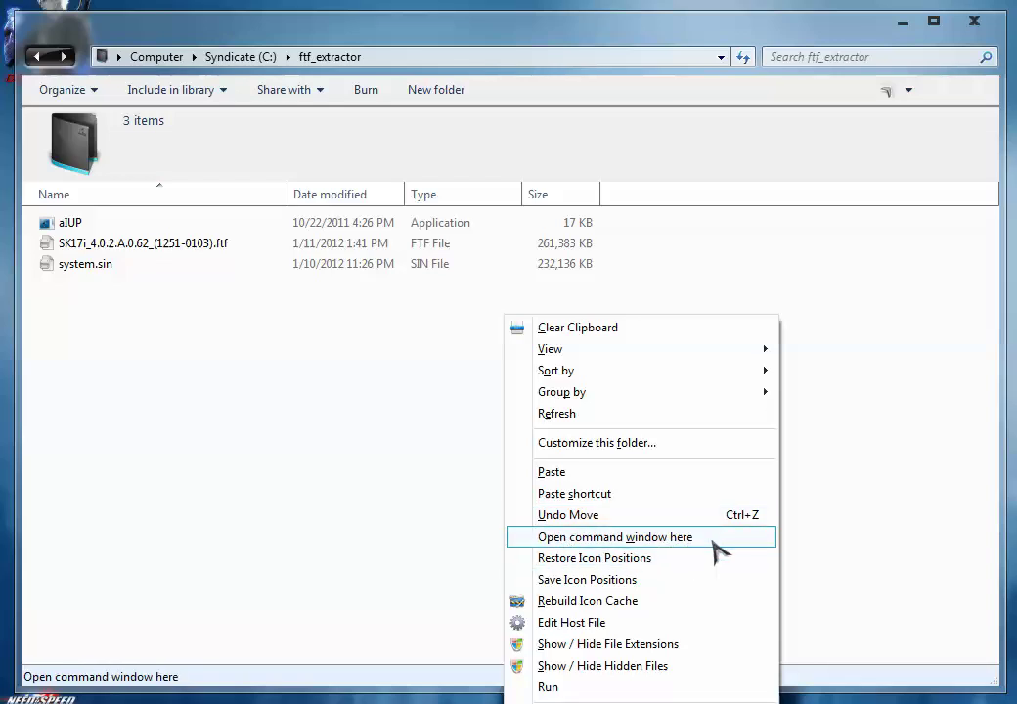
click(435, 375)
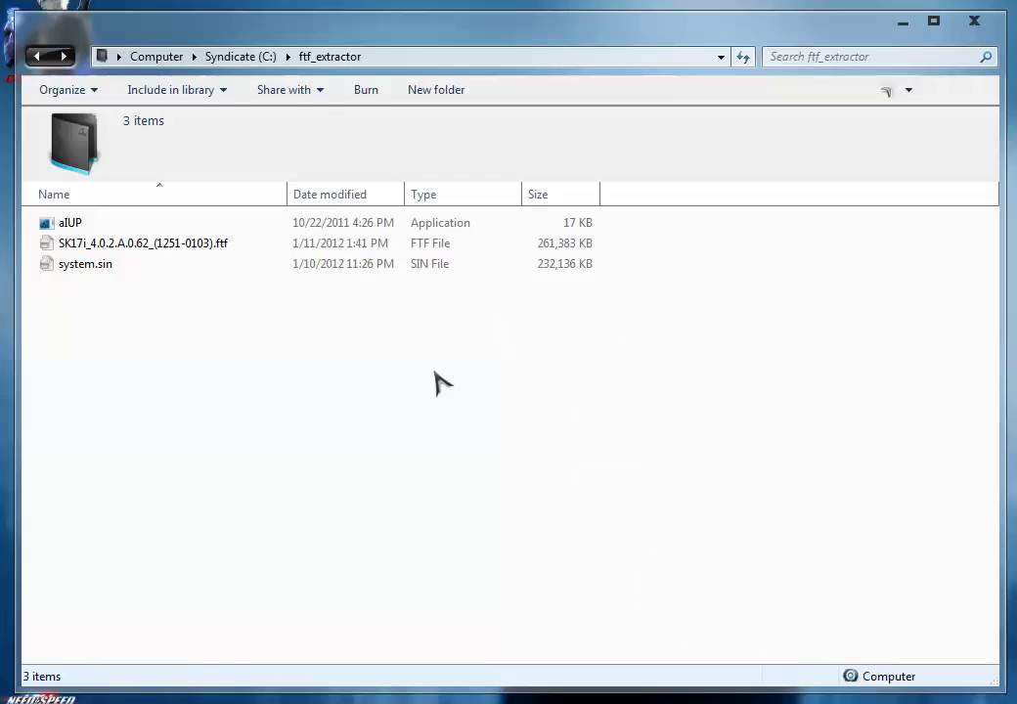
right_click(436, 364)
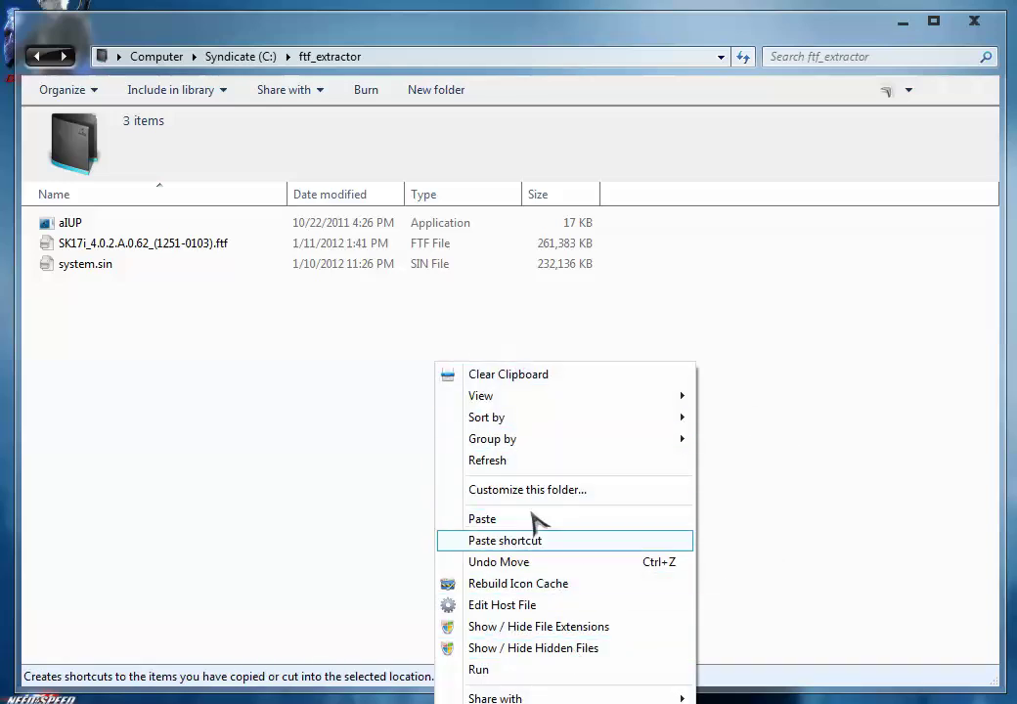
click(302, 349)
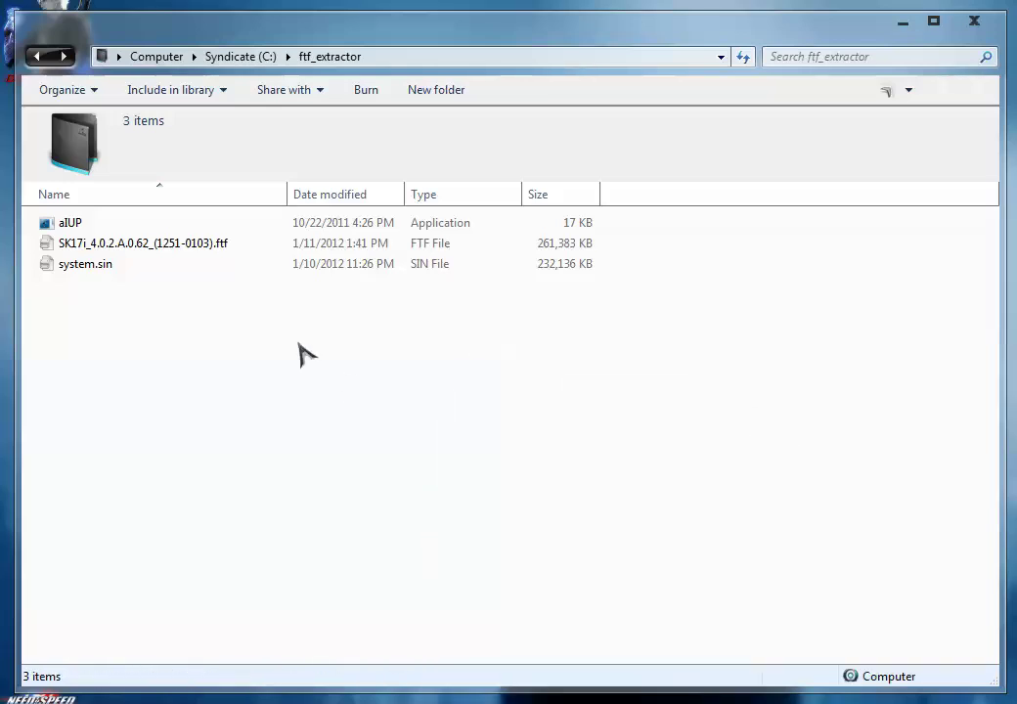
Step: Open a command window in the ftf_extractor folder and resize and place it below the file list
right_click(302, 352)
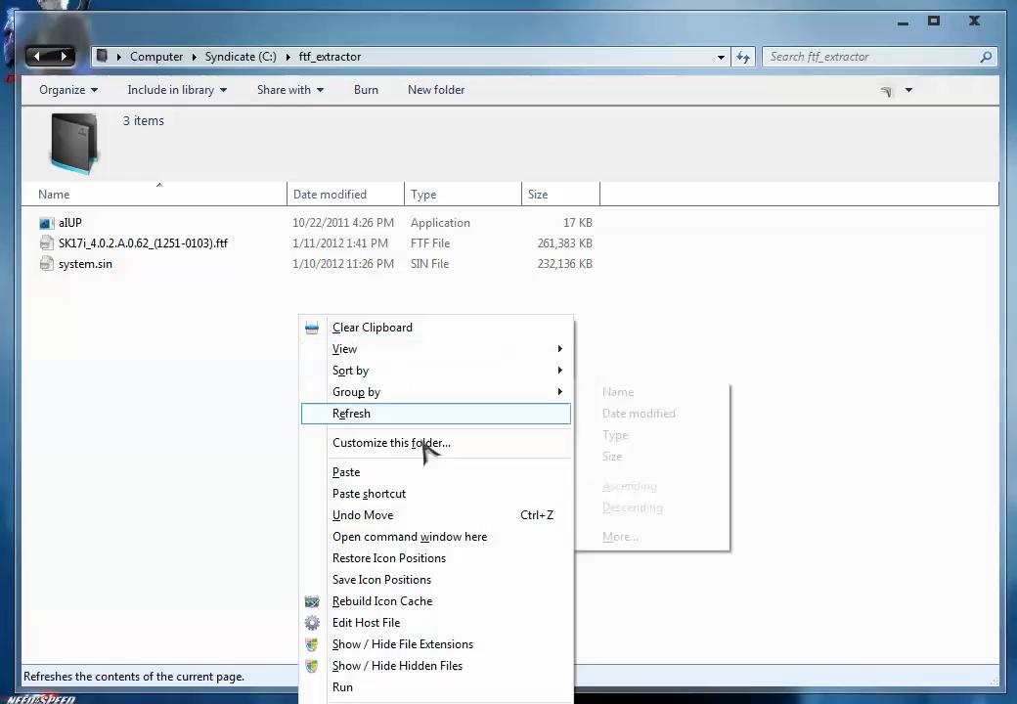
click(449, 538)
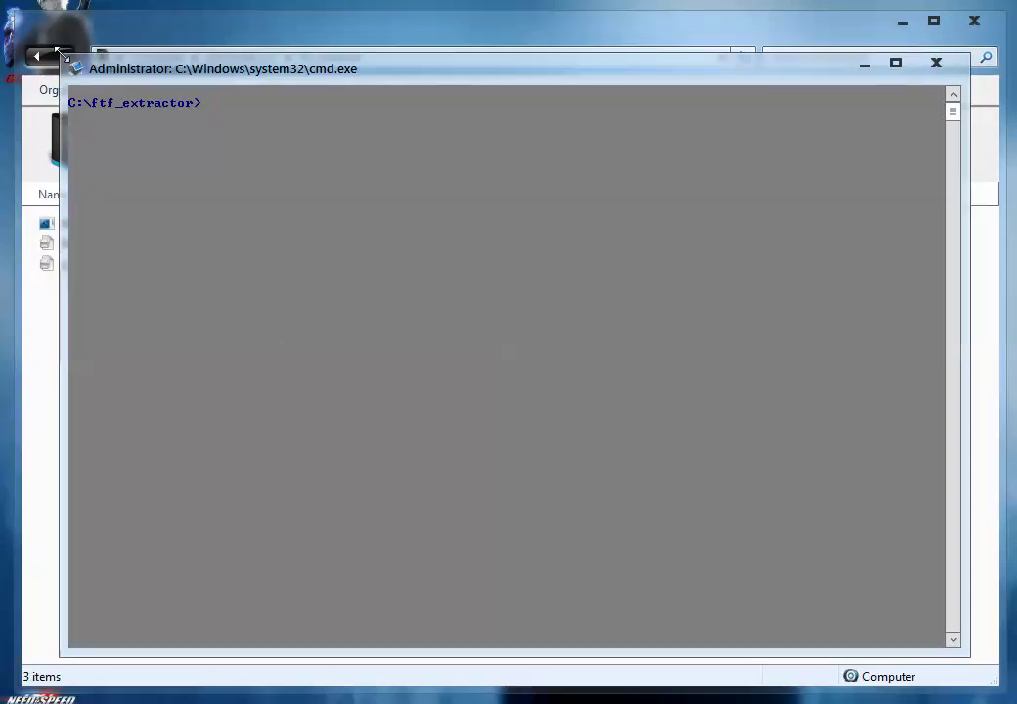
drag(61, 55, 252, 270)
drag(303, 295, 333, 325)
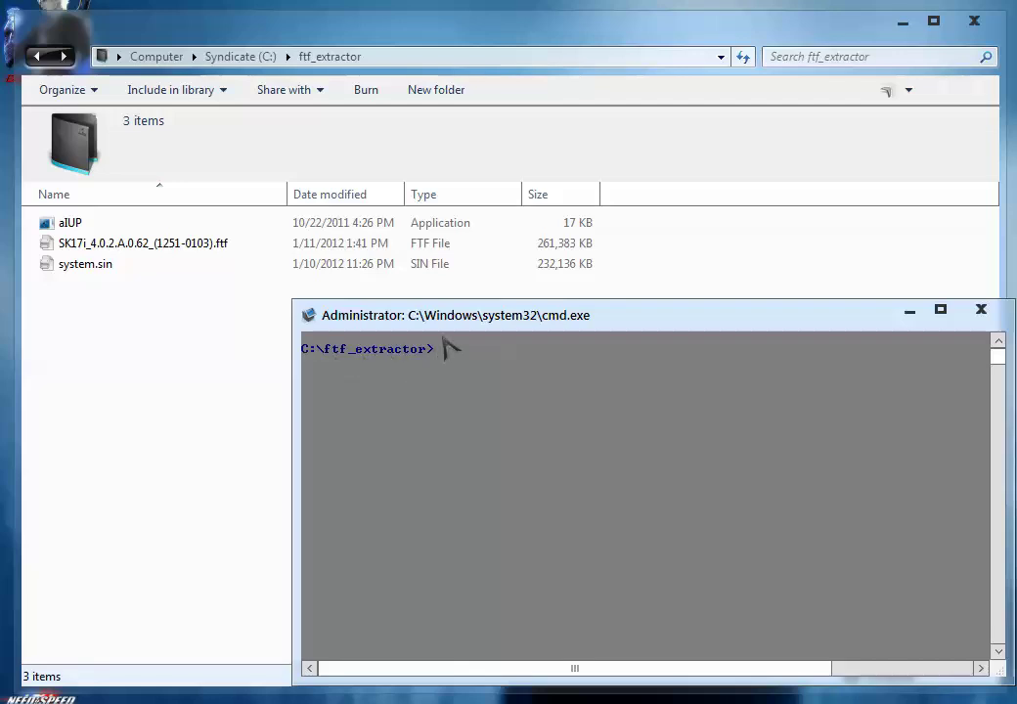
drag(454, 327, 397, 345)
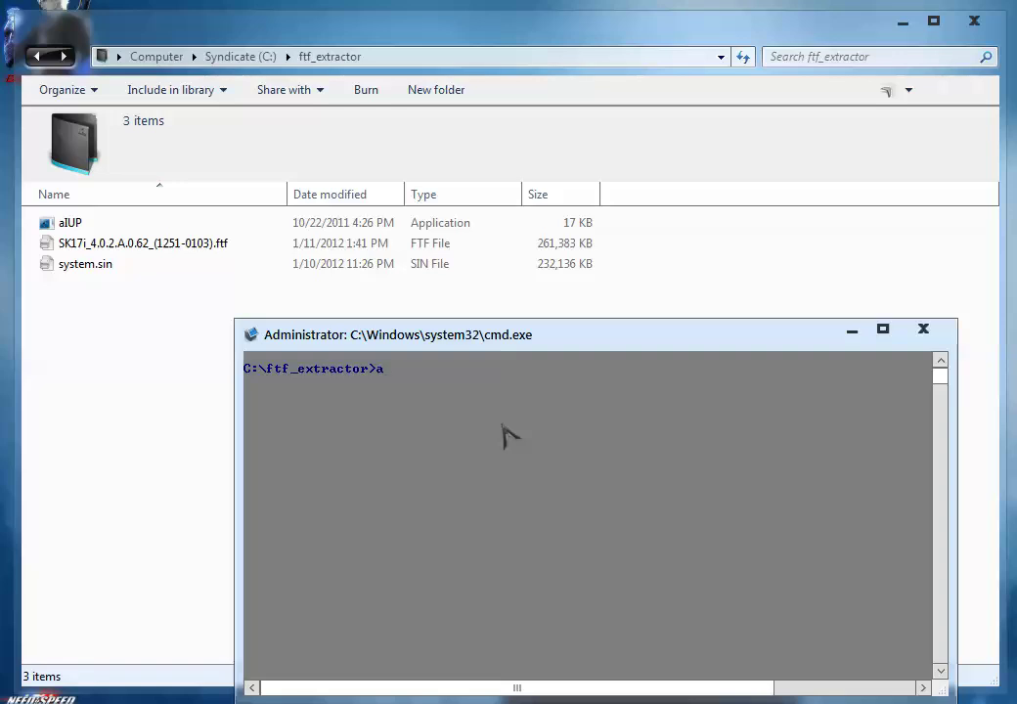
Step: Unpack system.sin by running "aIUP.exe system.sin 2048 sytem" and close the command window
text(IUP.exe)
text(syste)
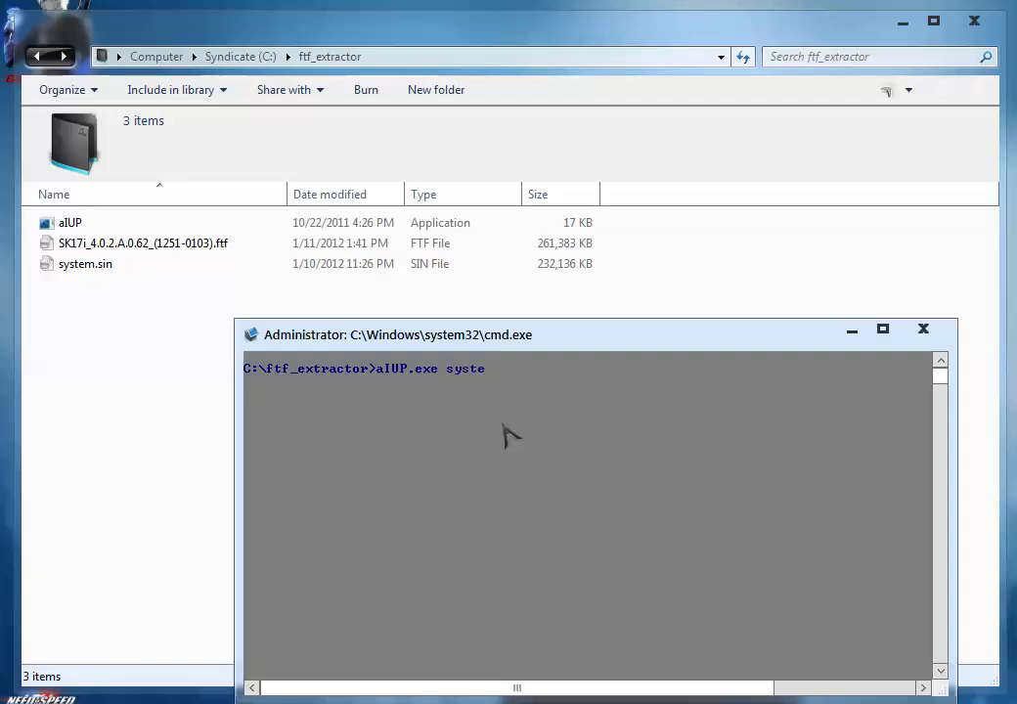
text(m.sin)
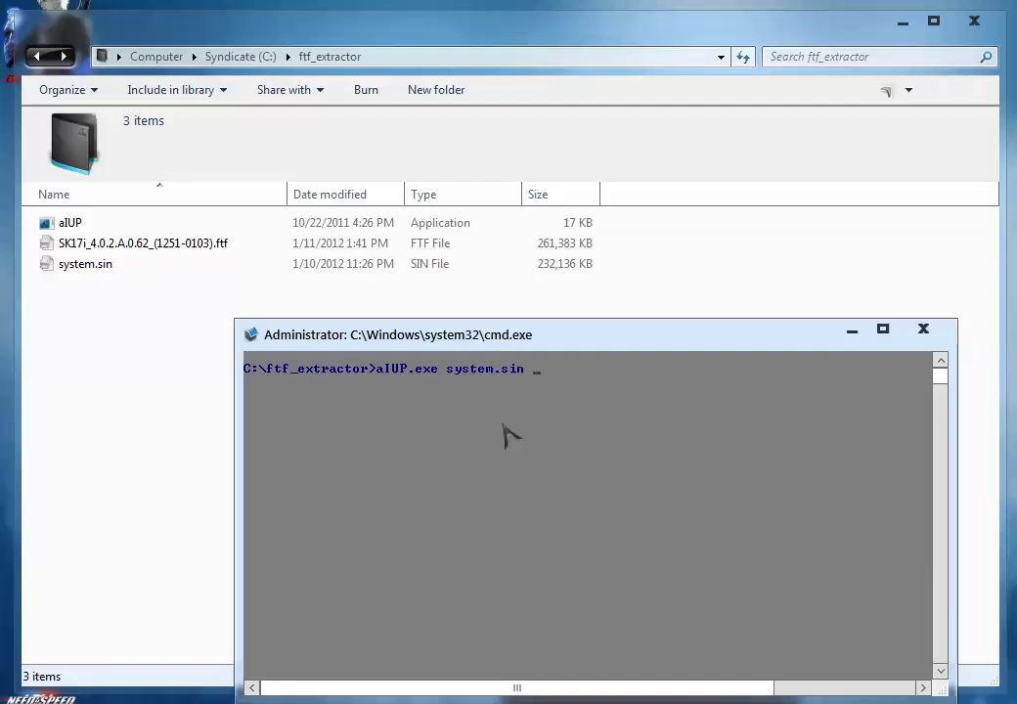
text(2048)
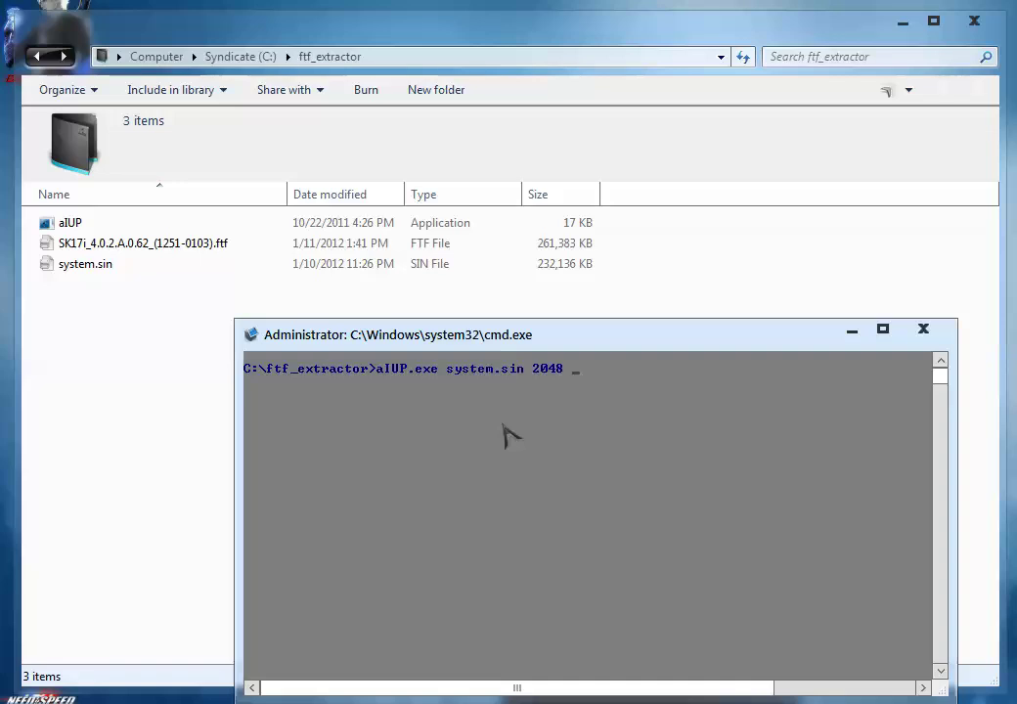
text(sytem)
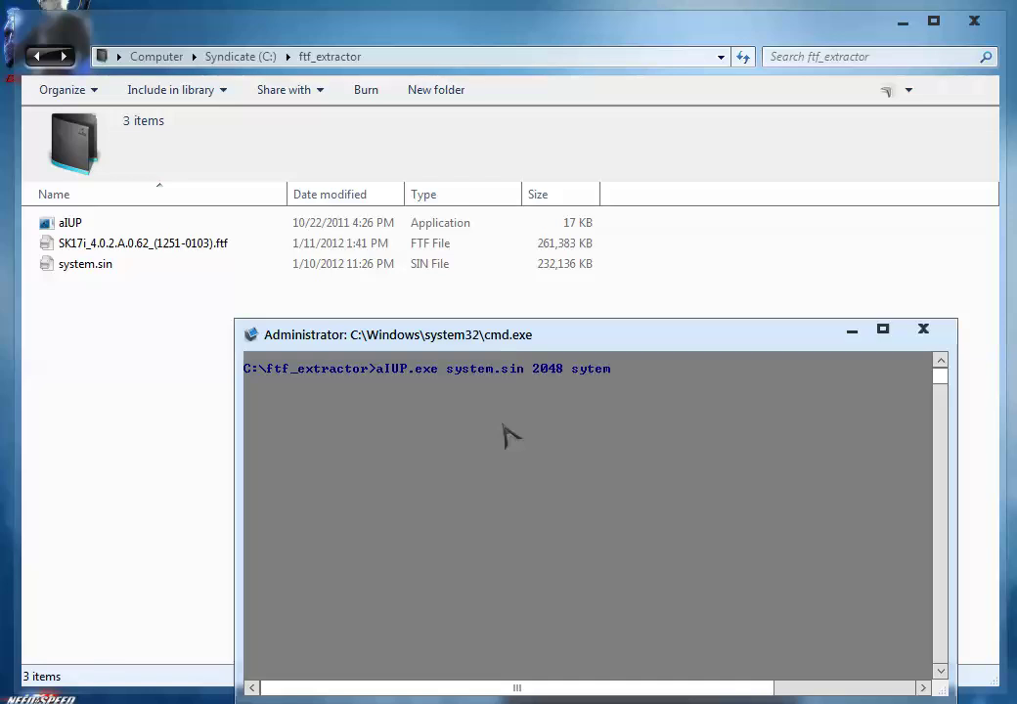
key(Return)
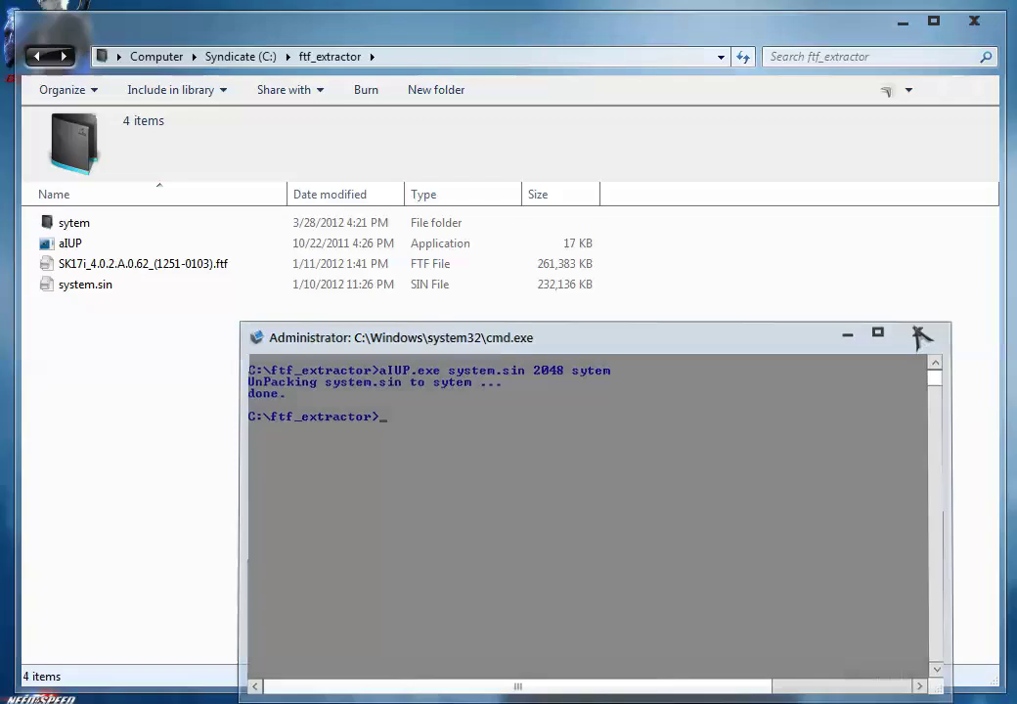
click(921, 332)
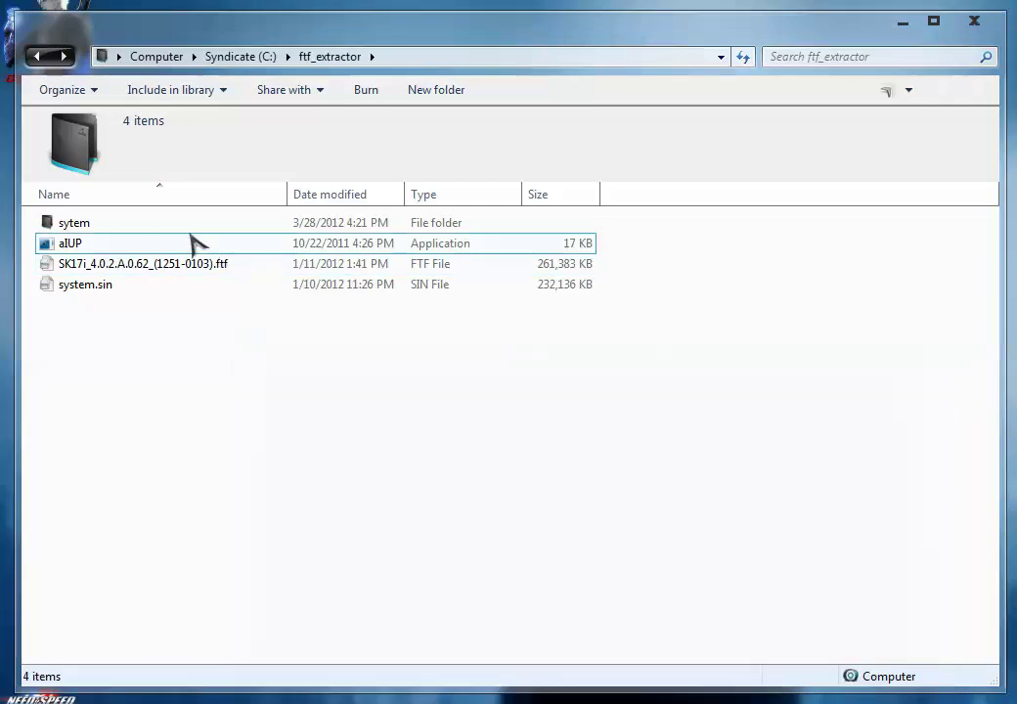
Step: Rename the unpacked sytem folder to system and open it to view its contents
click(191, 224)
key(F2)
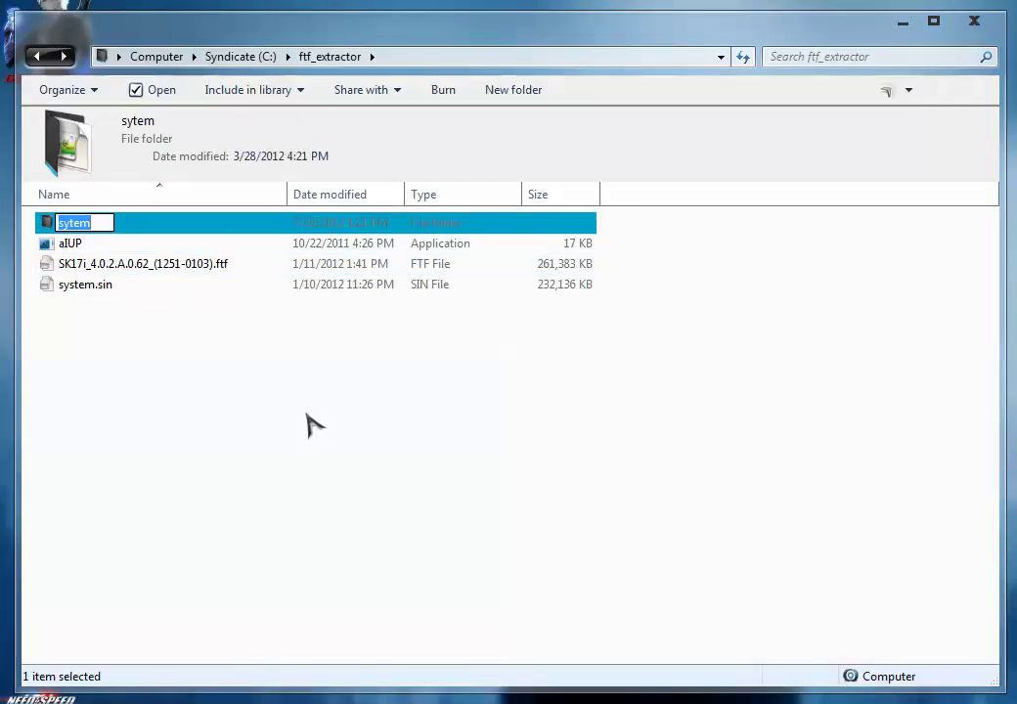
text(systemn)
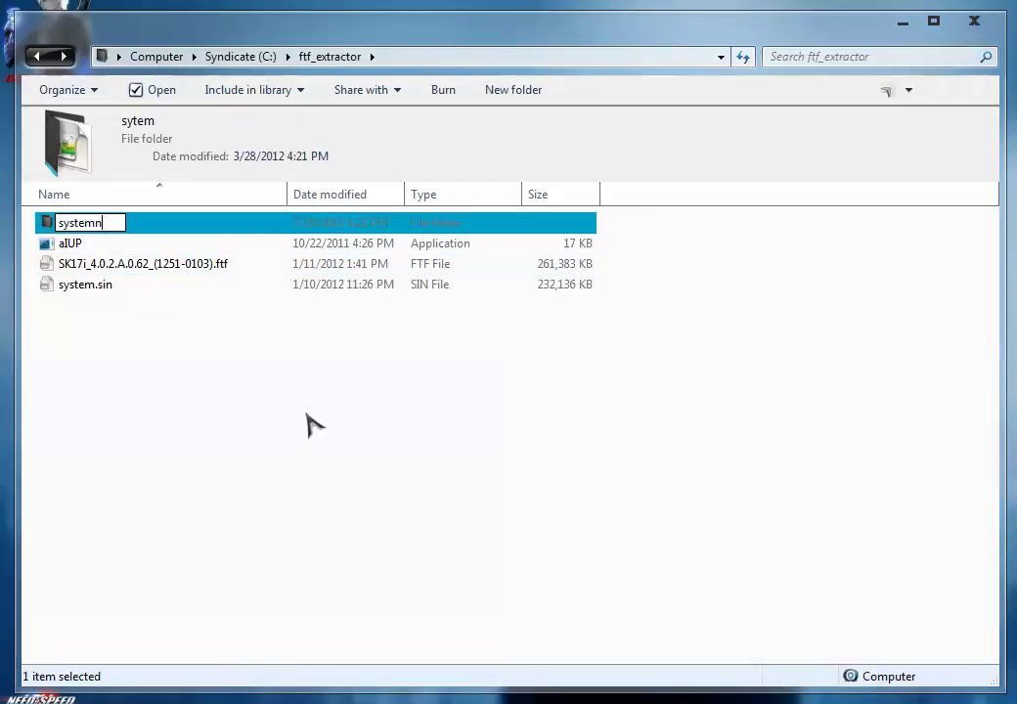
key(BackSpace)
key(Return)
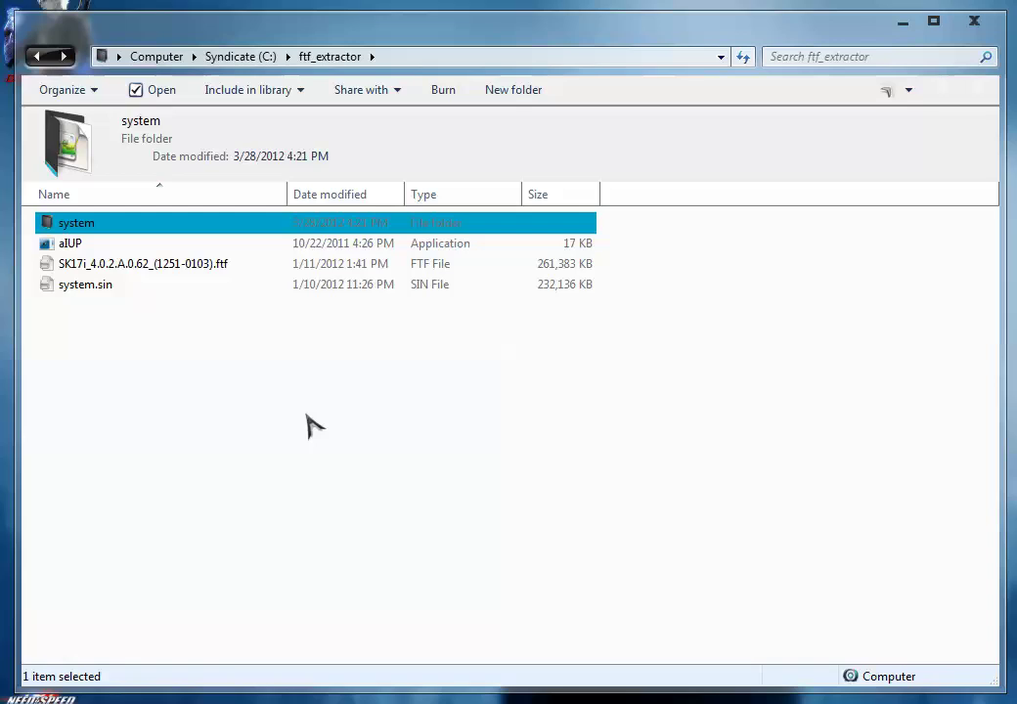
double_click(341, 226)
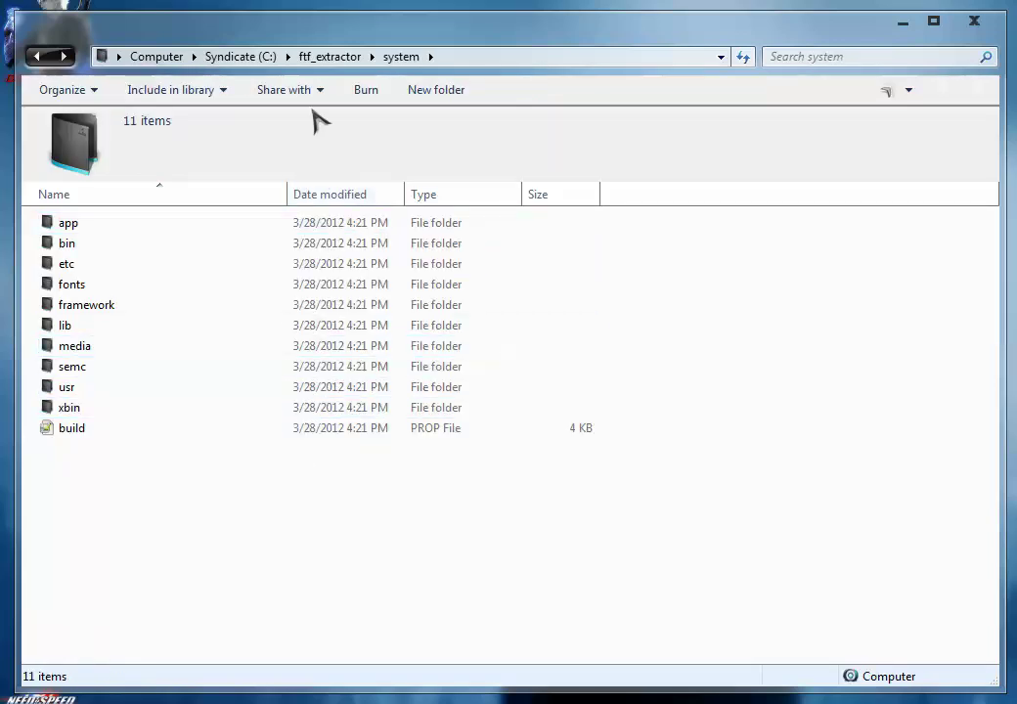
Step: Return to ftf_extractor, move SK17i_4.0.2.A.0.62_(1251-0103).ftf and system.sin to the Recycle Bin, and select the system folder
click(331, 57)
drag(190, 311, 185, 262)
key(Delete)
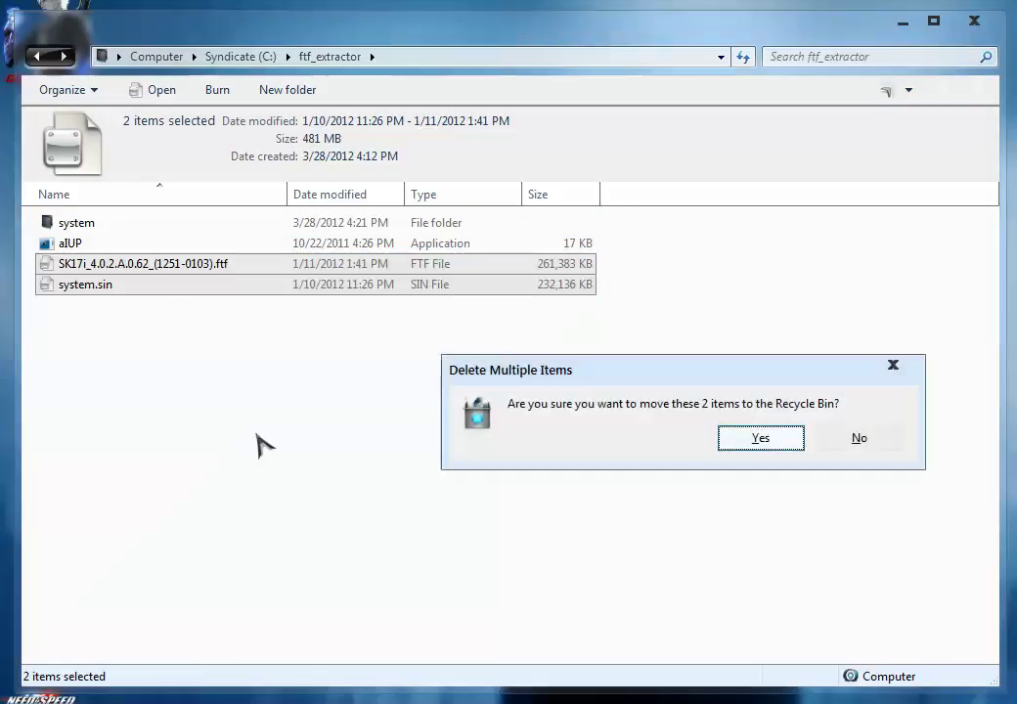
key(Return)
click(158, 227)
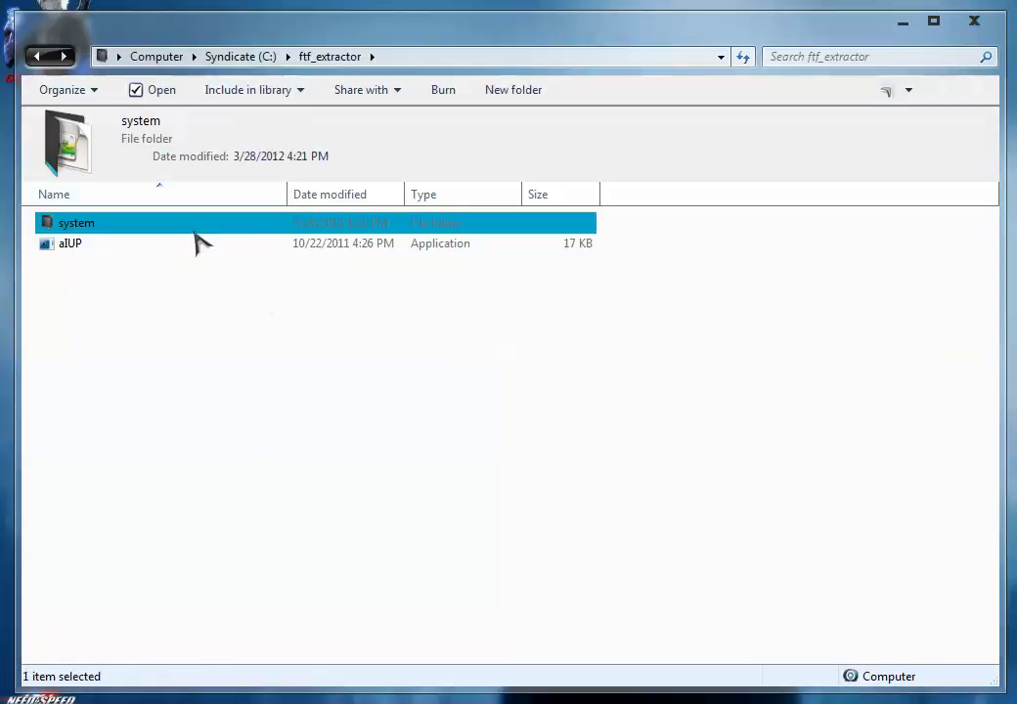